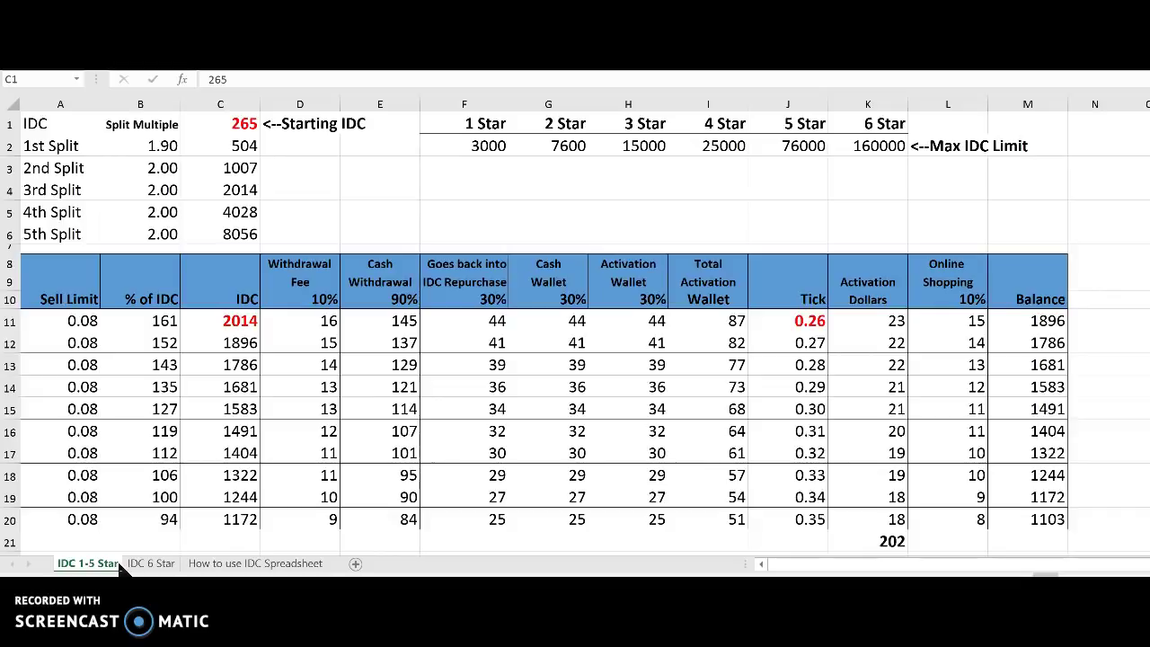
Try a 2nd Split multiple of 1.9 in B3 and restore it to 2
left_click(242, 126)
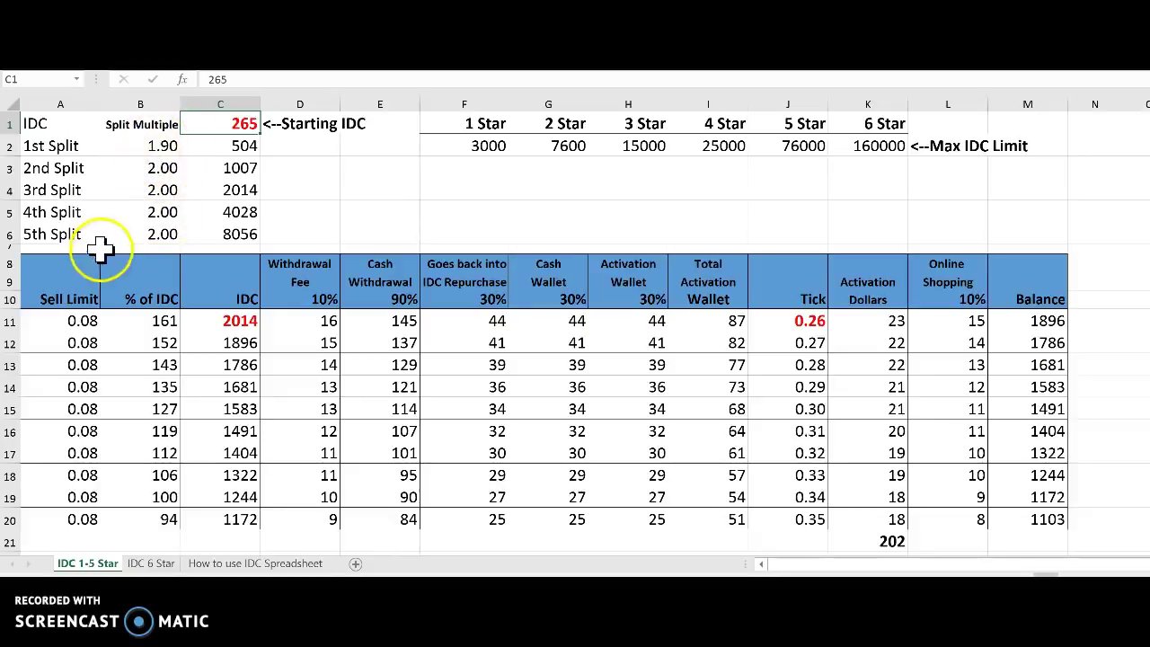
left_click(167, 175)
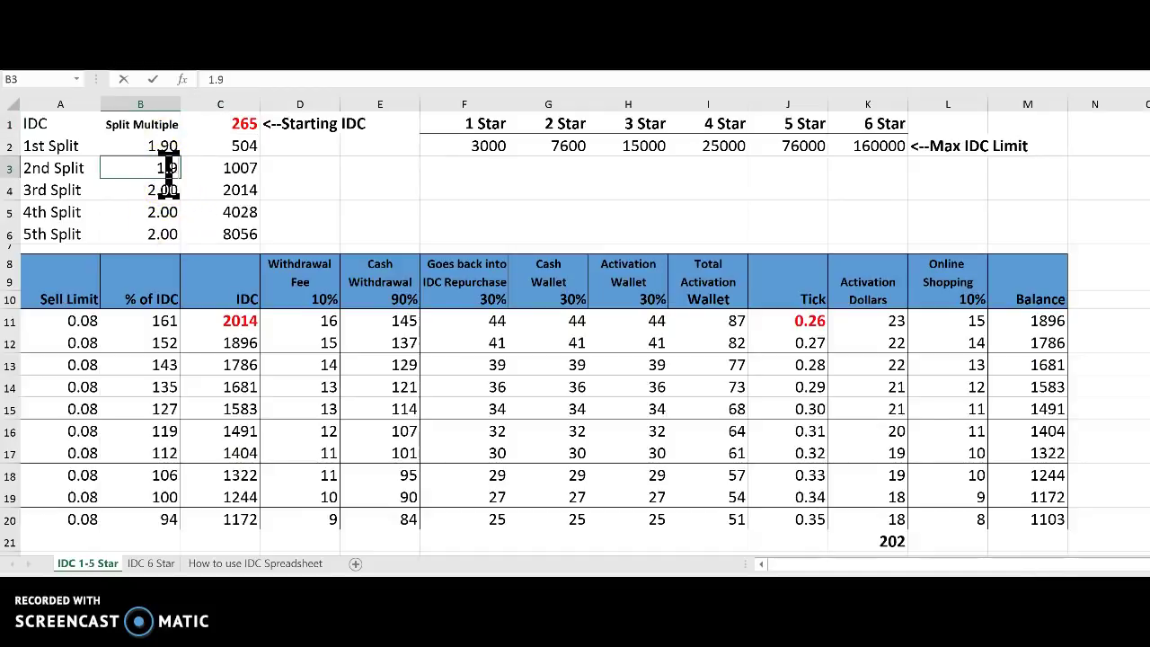
key("Return")
left_click(163, 172)
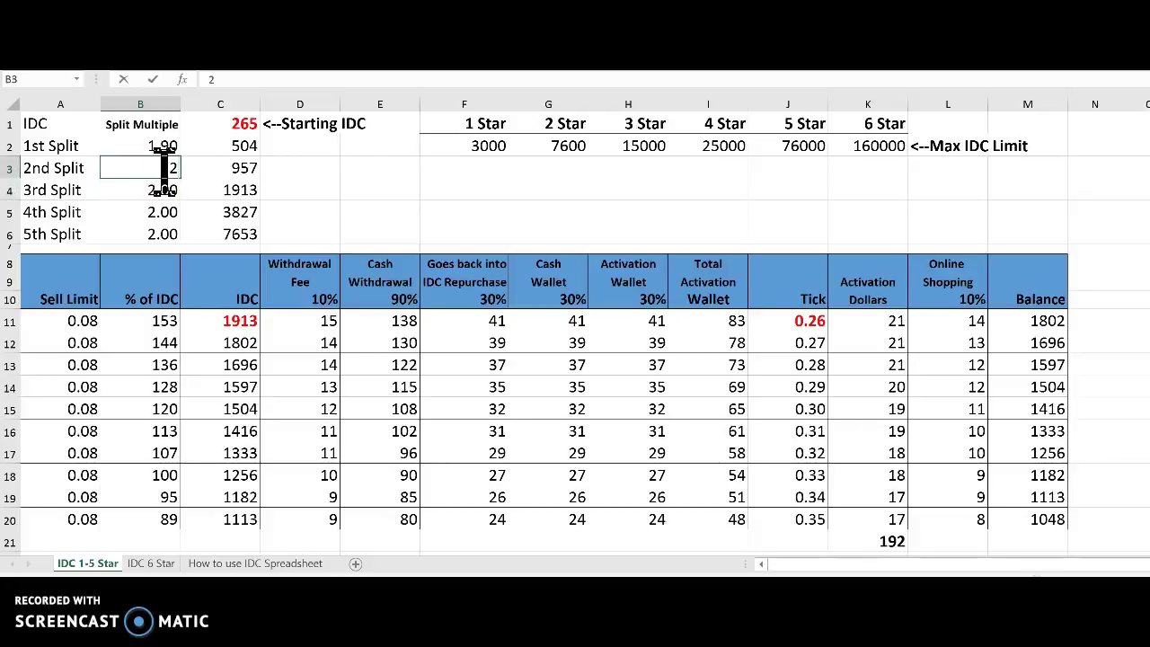
key("Return")
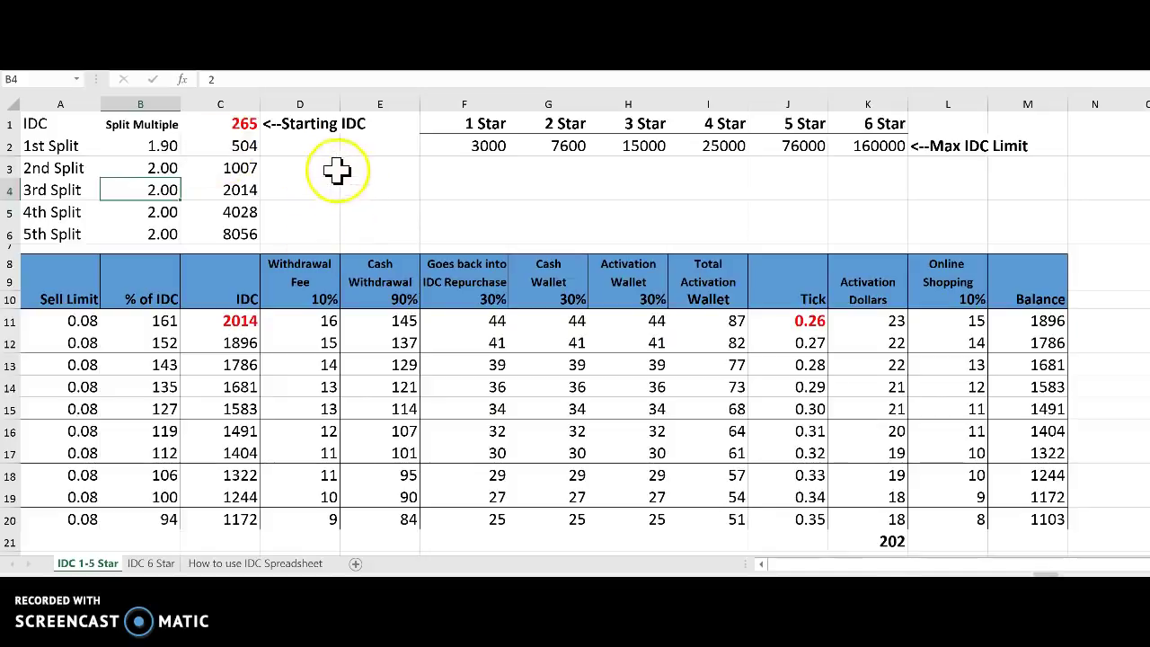
Set the starting IDC in C1 to 0 and enter 504 as the 1st Split IDC in C2
left_click(245, 122)
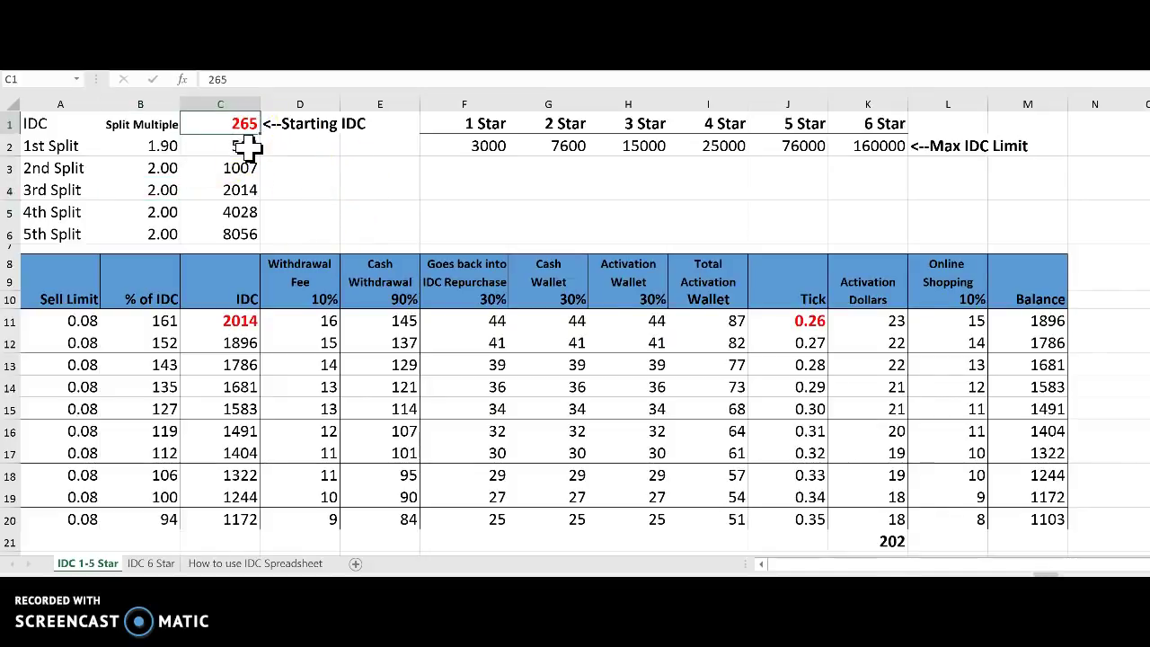
type("0")
key("Return")
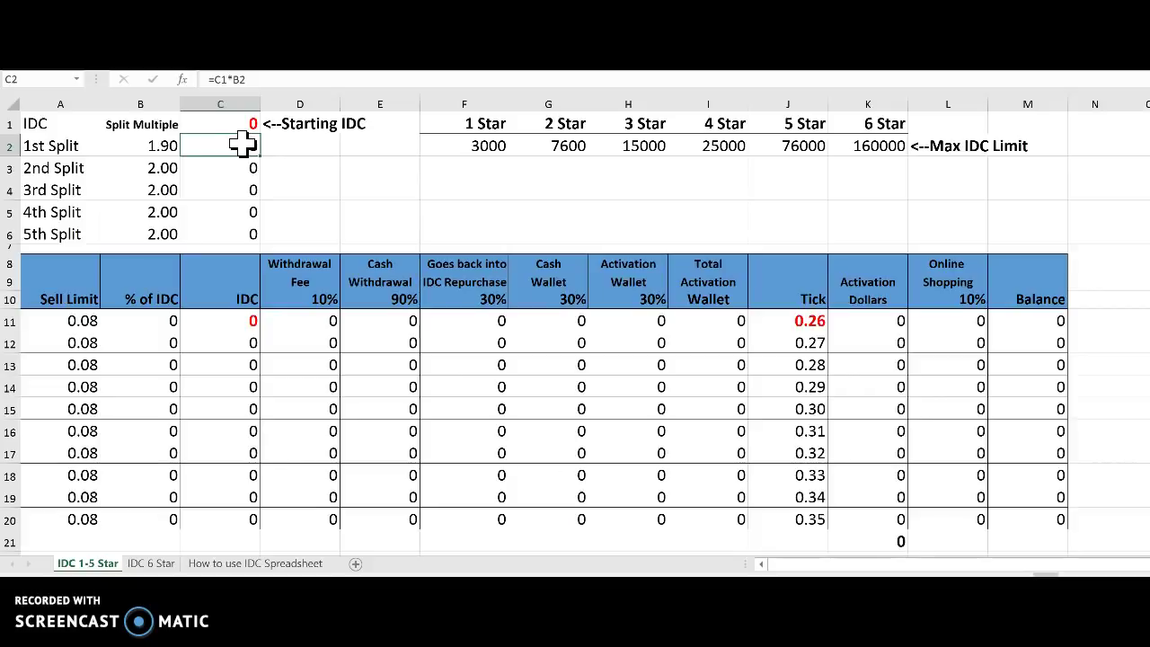
key("Return")
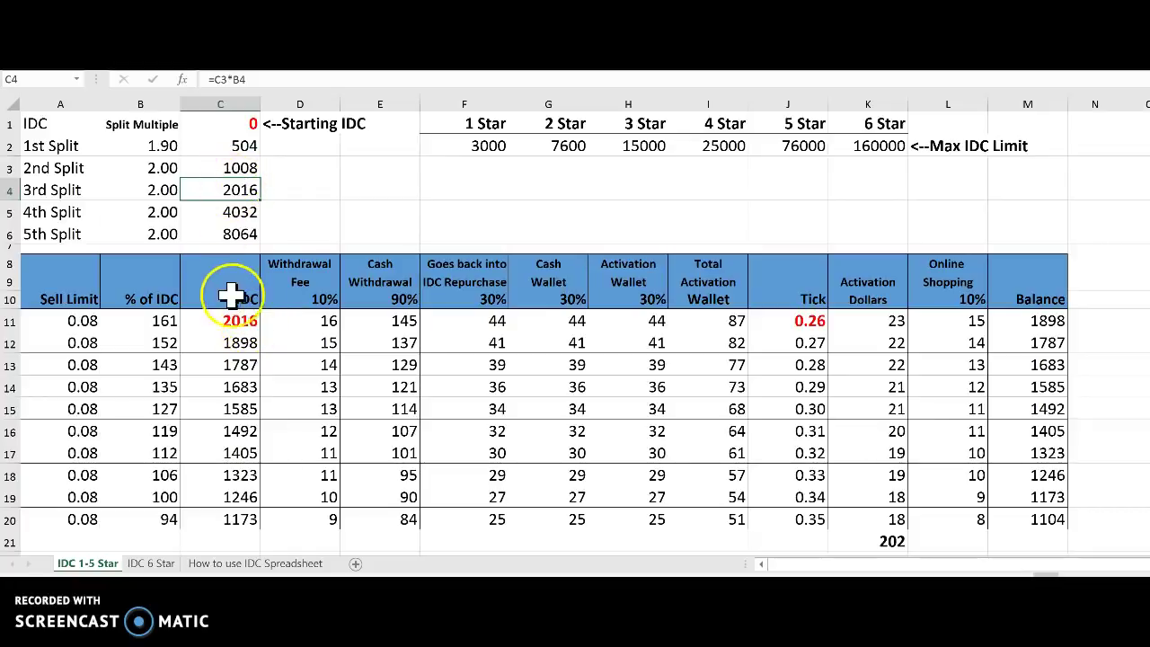
Confirm =C4 as the formula in C11, and examine the first sell limit, the first Activation Dollars value and the Activation Dollars total
left_click(232, 322)
type("=C4")
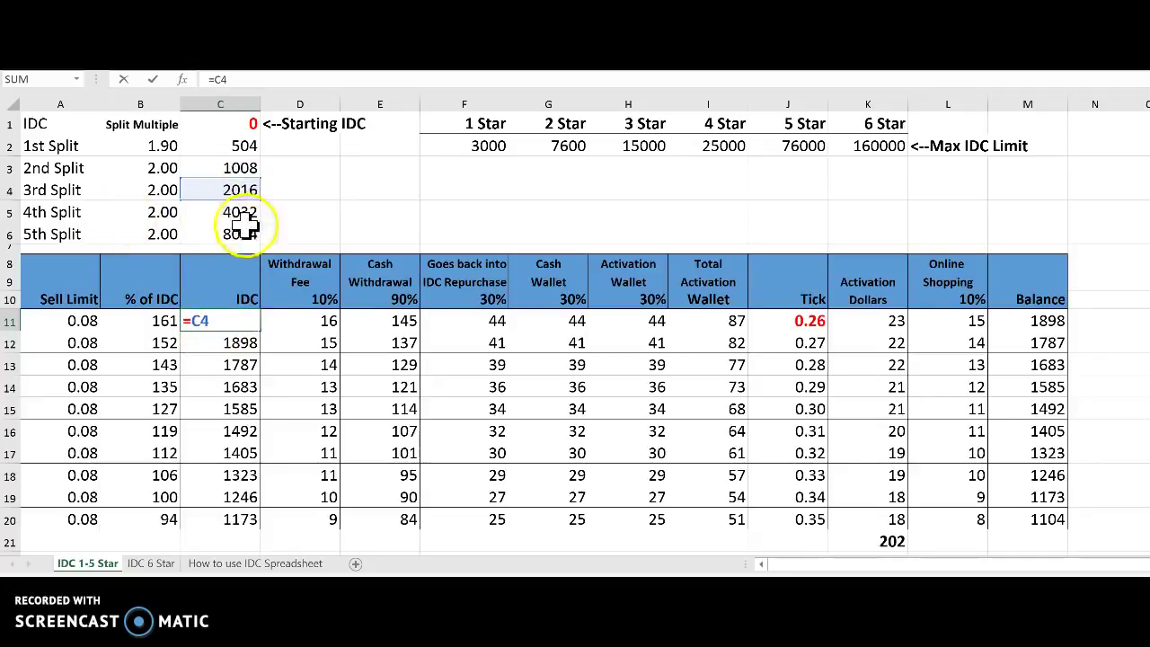
key("Return")
left_click(236, 321)
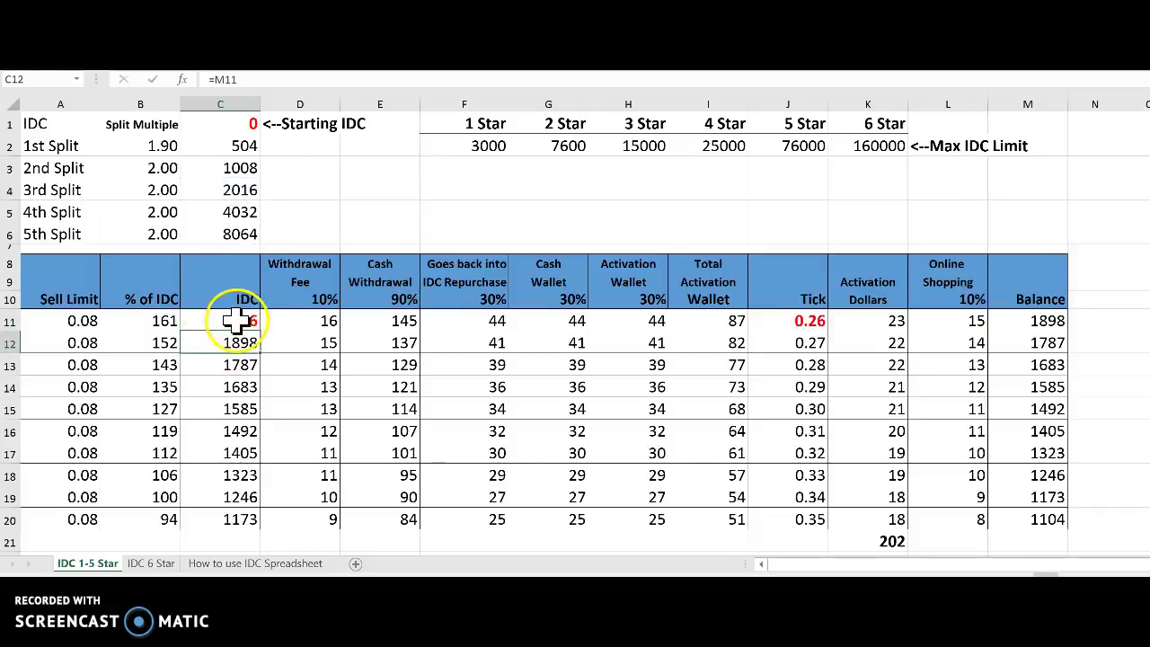
left_click(262, 236)
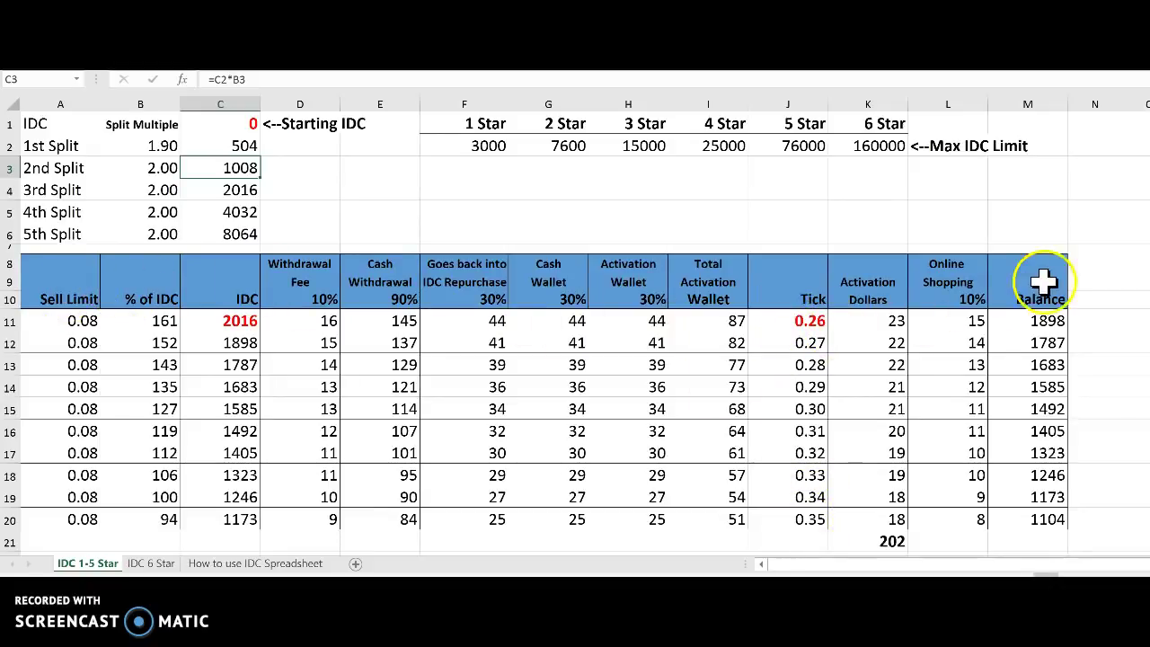
left_click(71, 323)
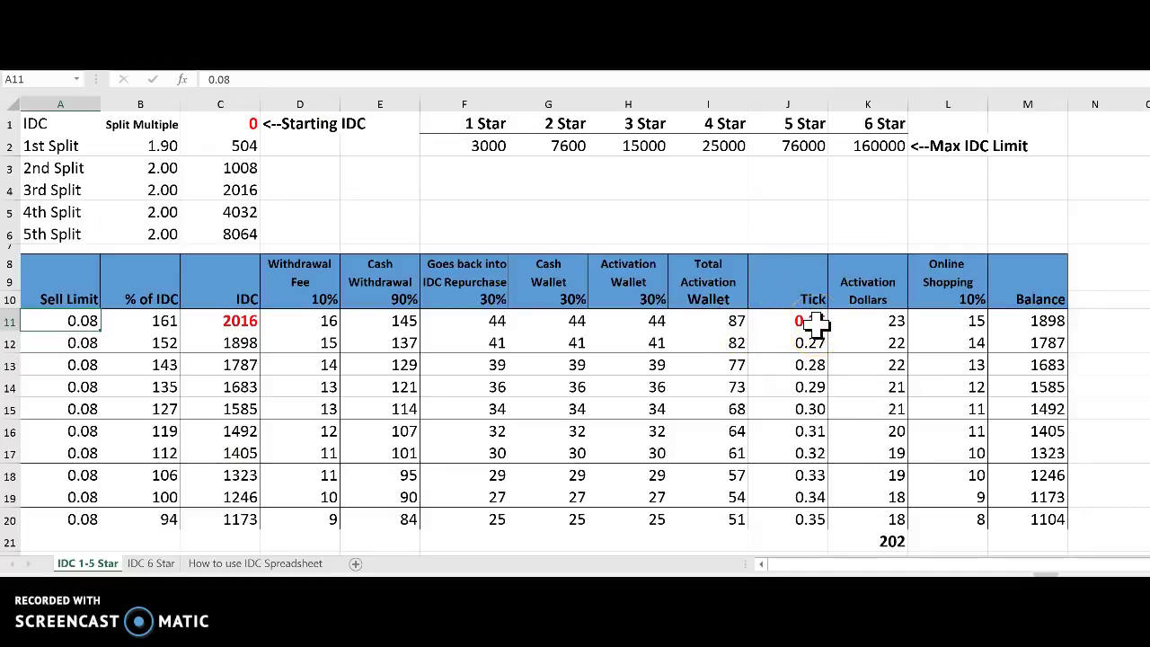
left_click(888, 321)
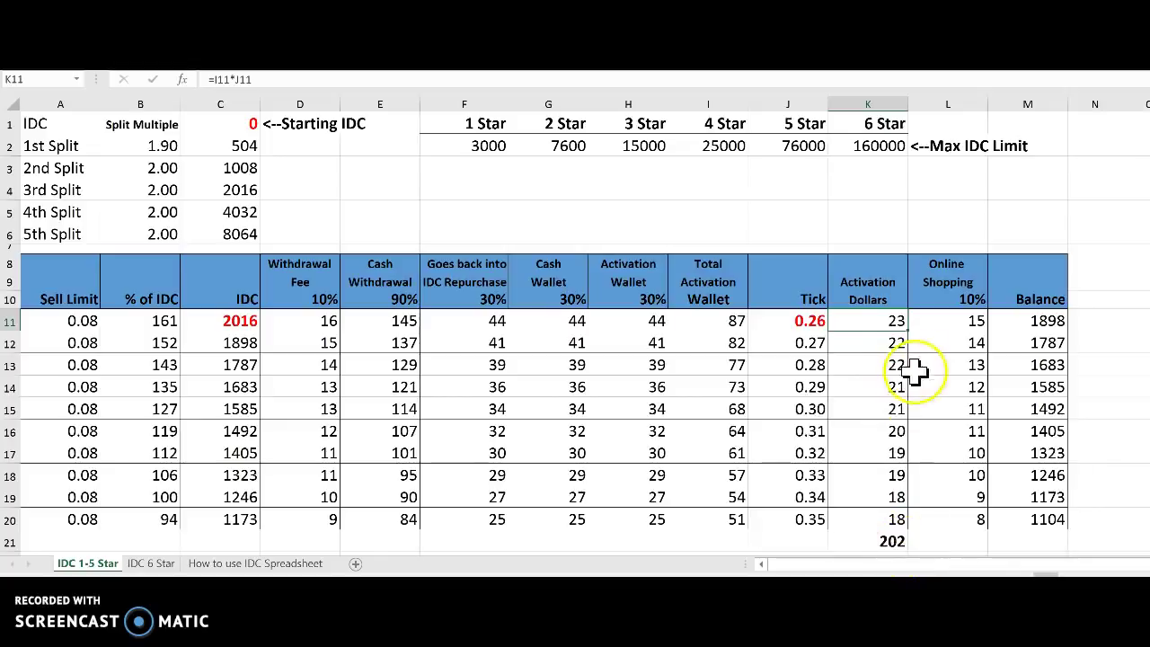
left_click(892, 542)
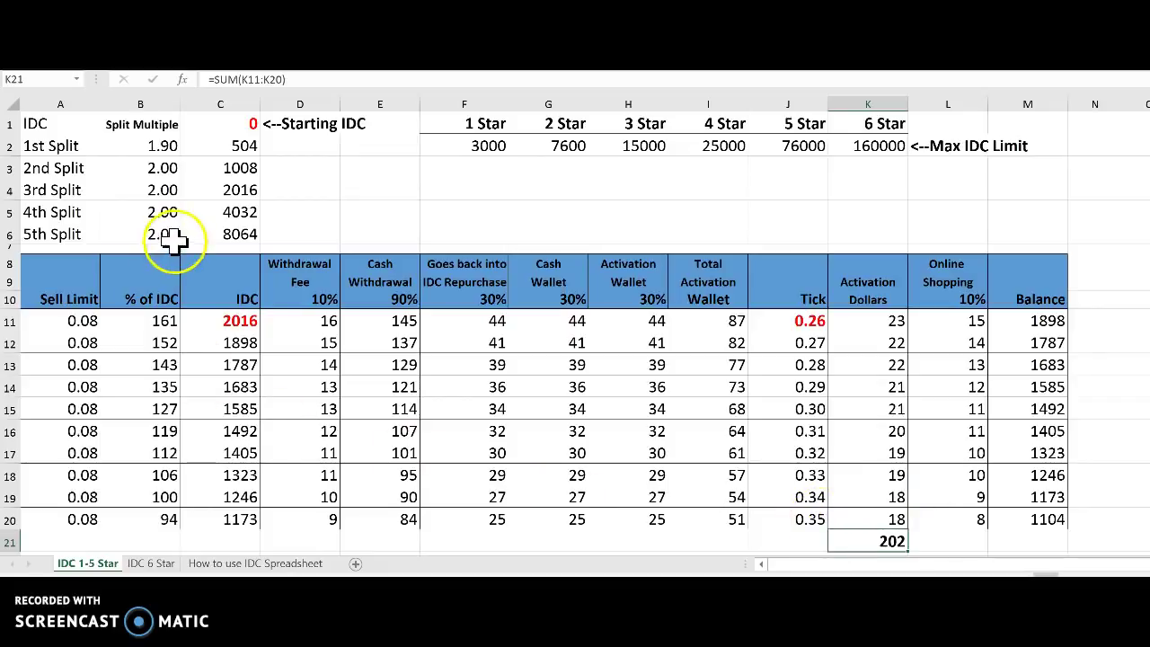
Set the starting IDC in C1 to 1104 and copy the 2nd Split formula from C3 into the 1st Split cell C2
left_click(239, 124)
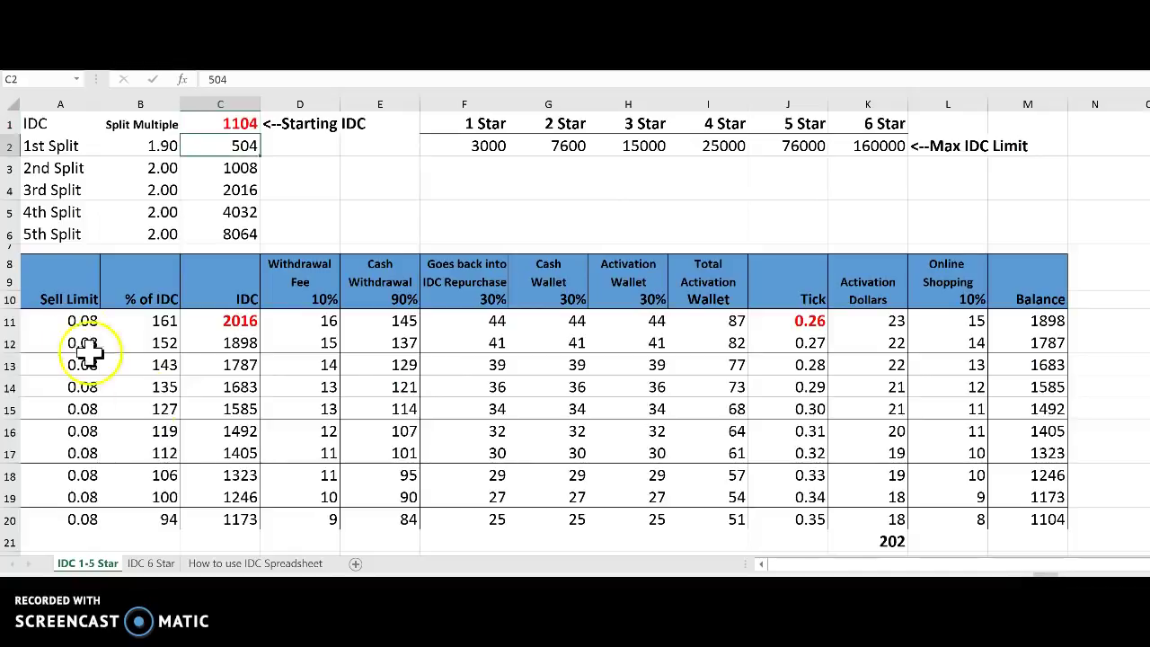
right_click(238, 169)
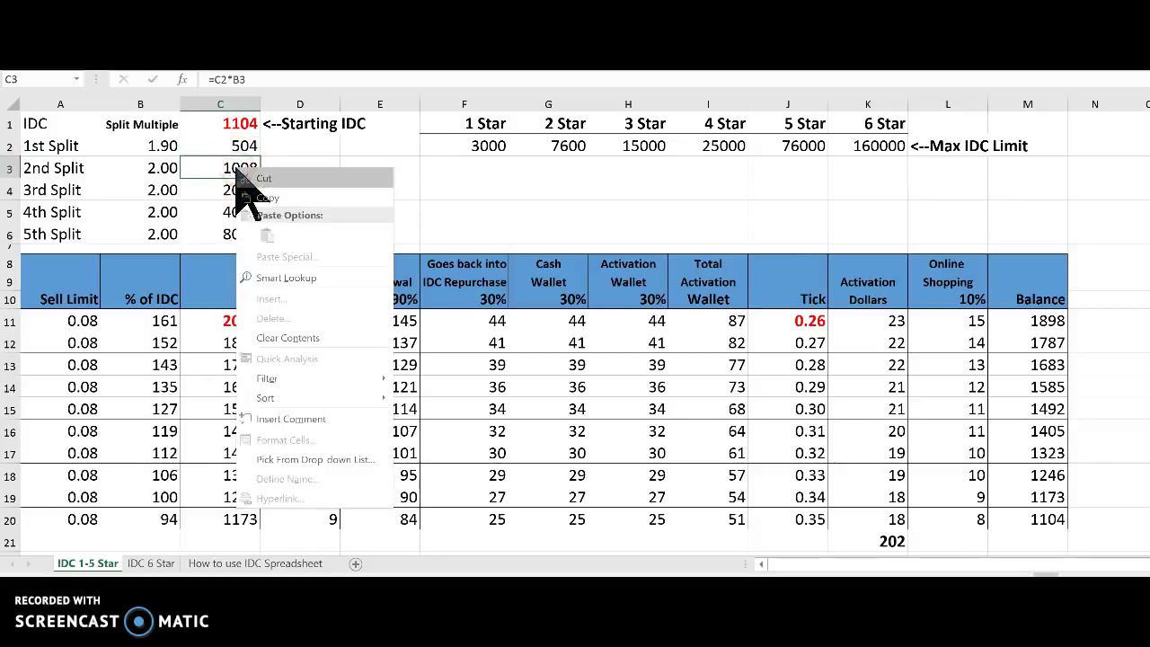
left_click(275, 198)
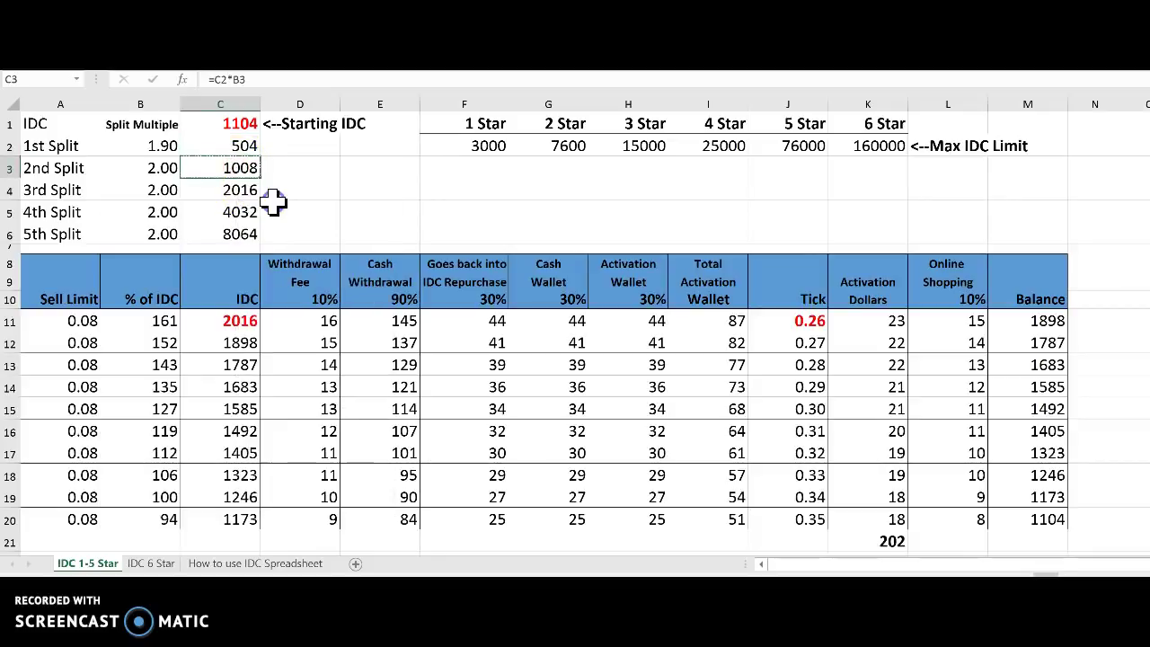
right_click(227, 146)
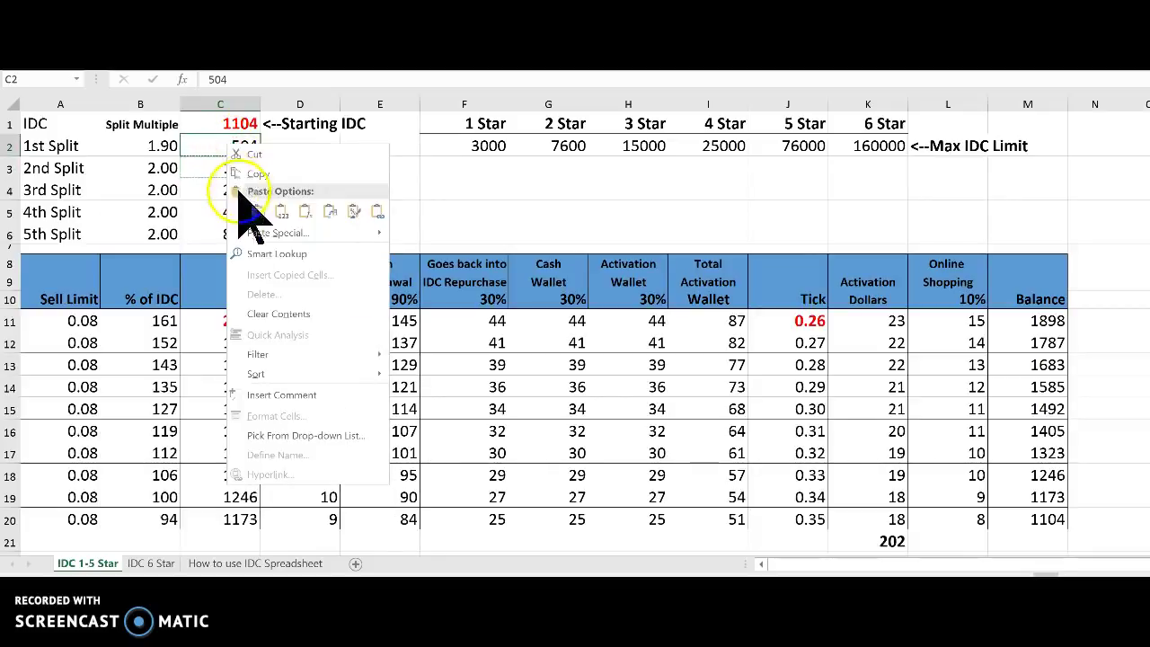
left_click(257, 212)
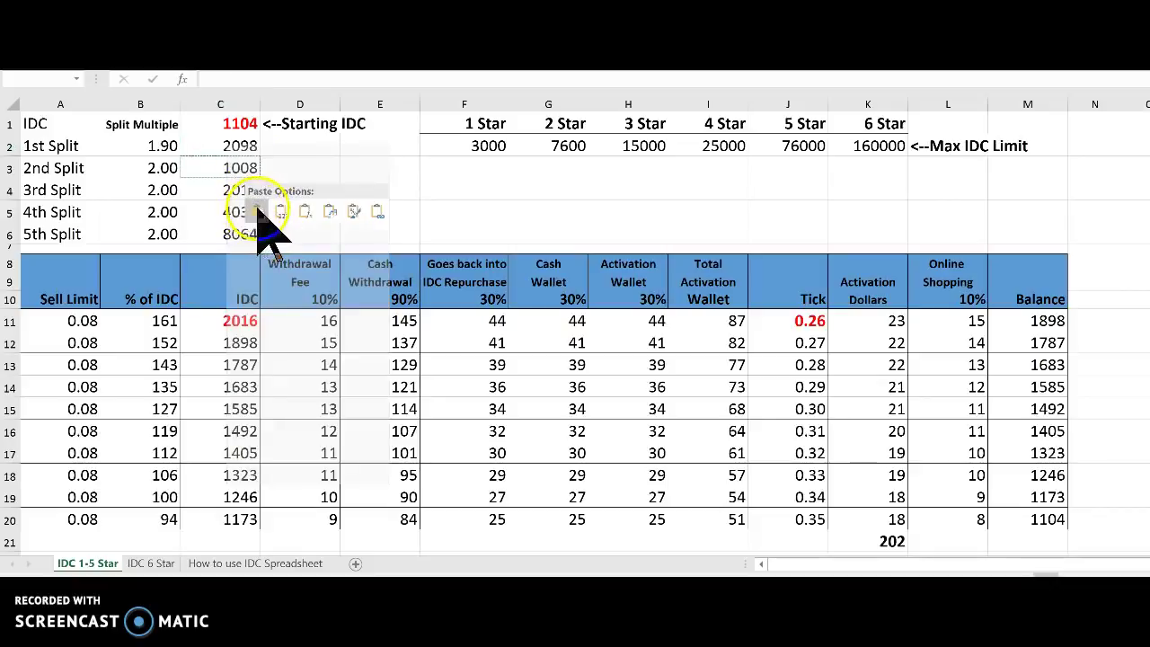
left_click(205, 144)
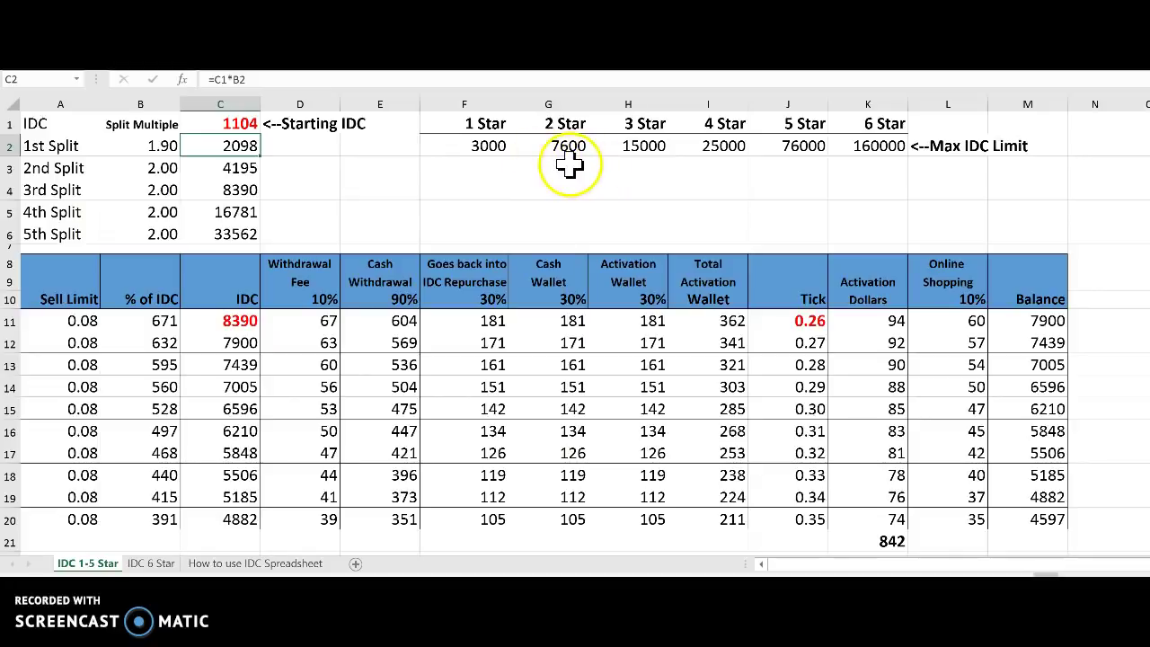
Change the formula of the first IDC value in C11 to =C3 so the table starts from the 2nd Split
left_click(232, 190)
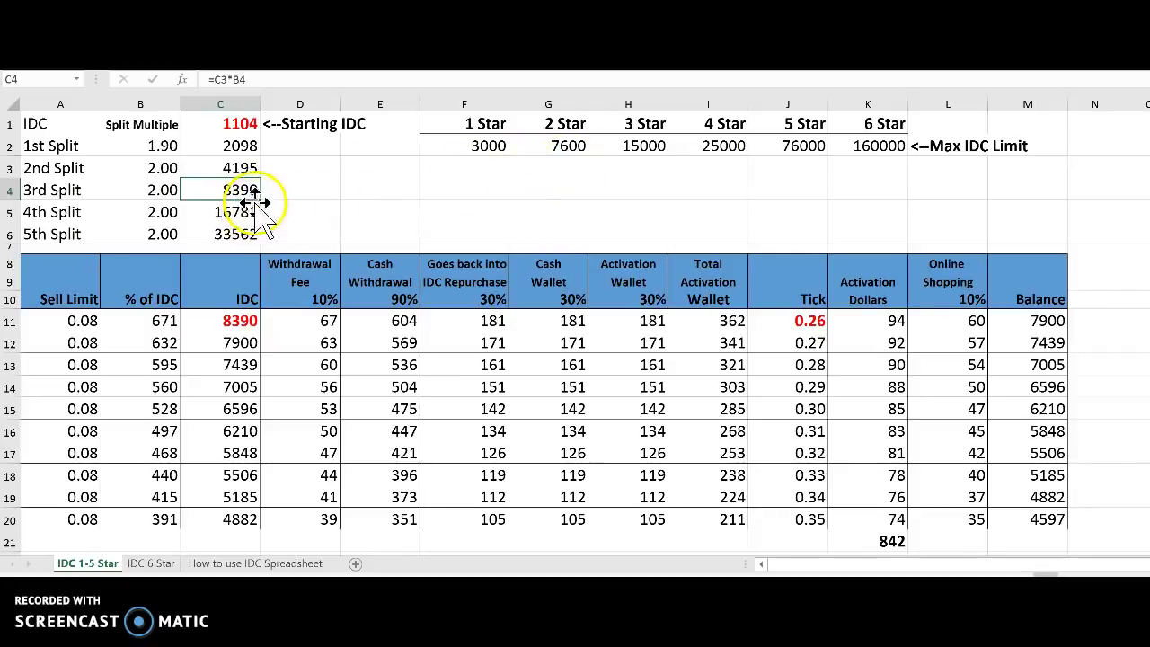
left_click(240, 168)
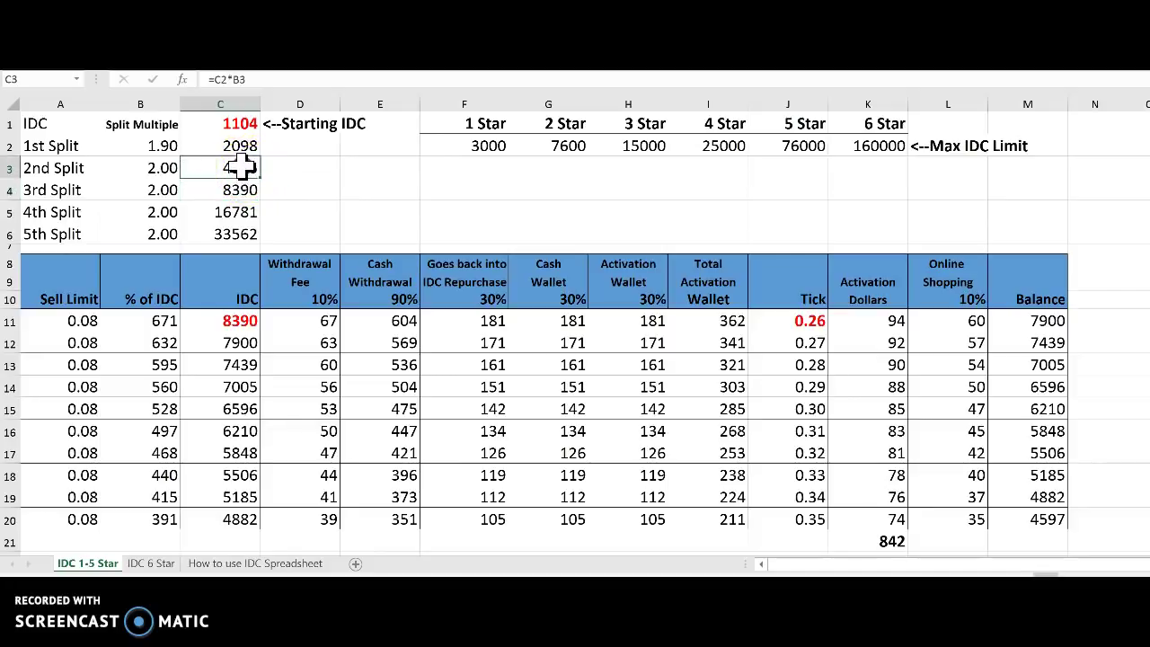
left_click(224, 320)
type("=C4")
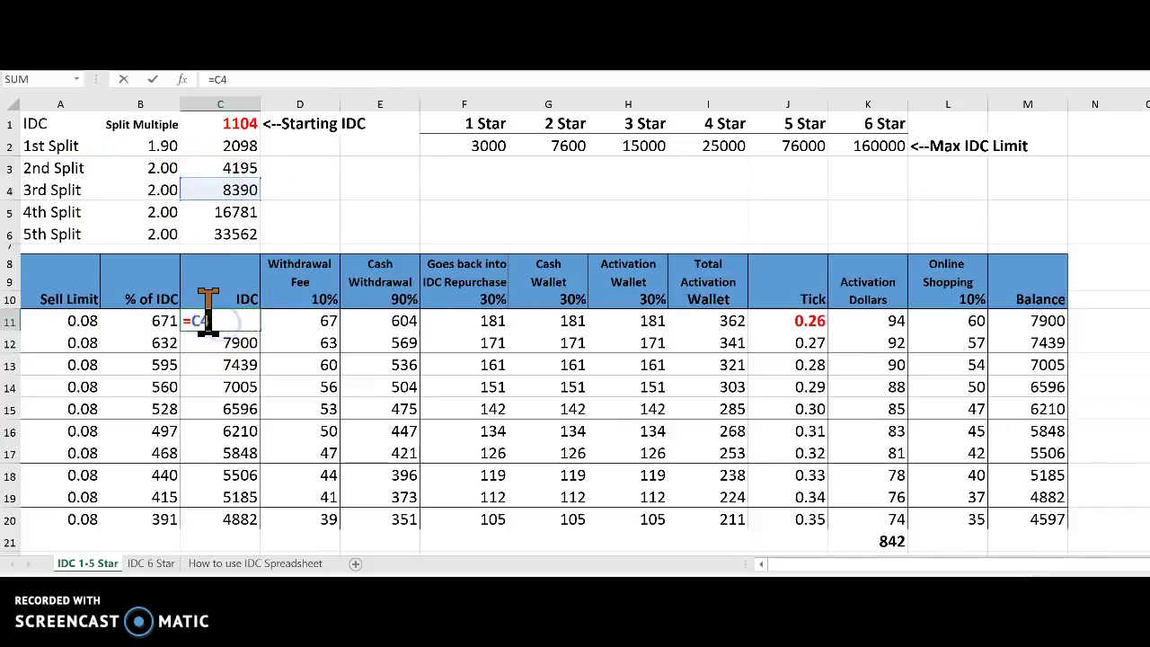
key("BackSpace")
type("3")
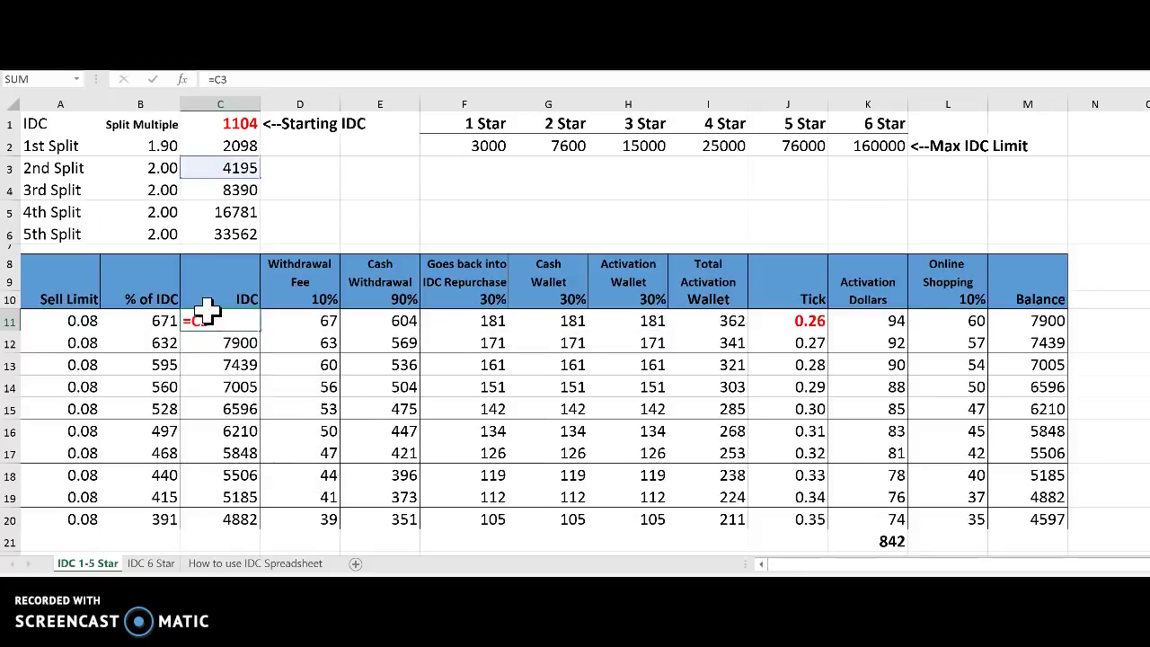
key("Return")
left_click(245, 316)
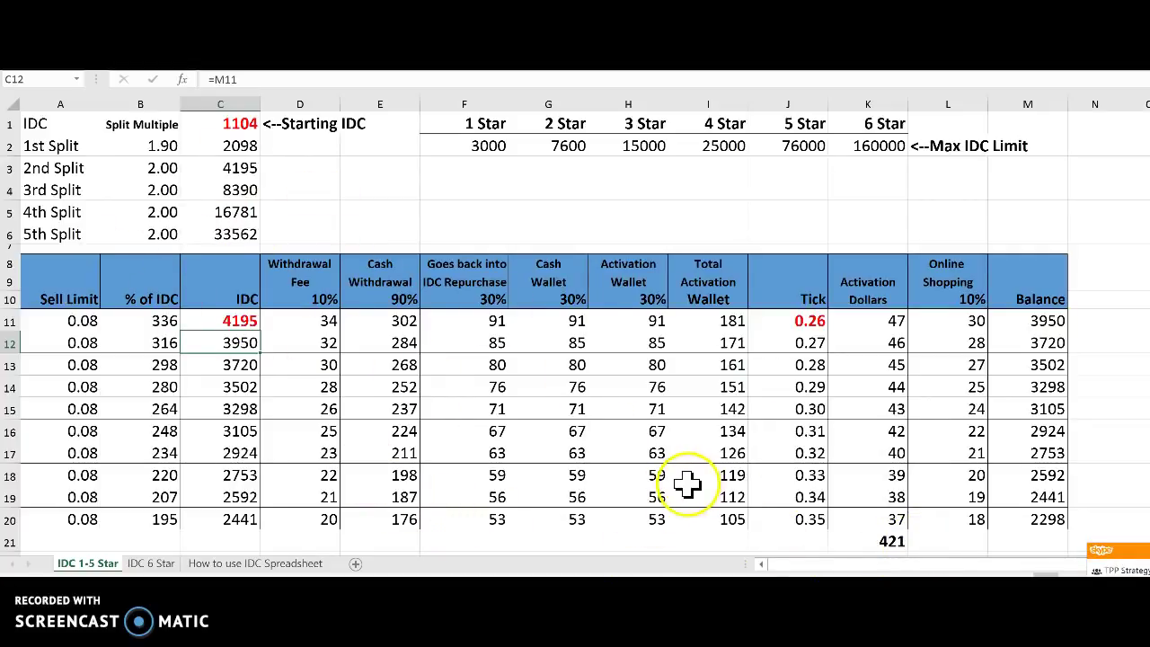
On the IDC 6 Star sheet, set the first Tick value in J11 to 0.20 and check the Activation Dollars total in K27
left_click(169, 565)
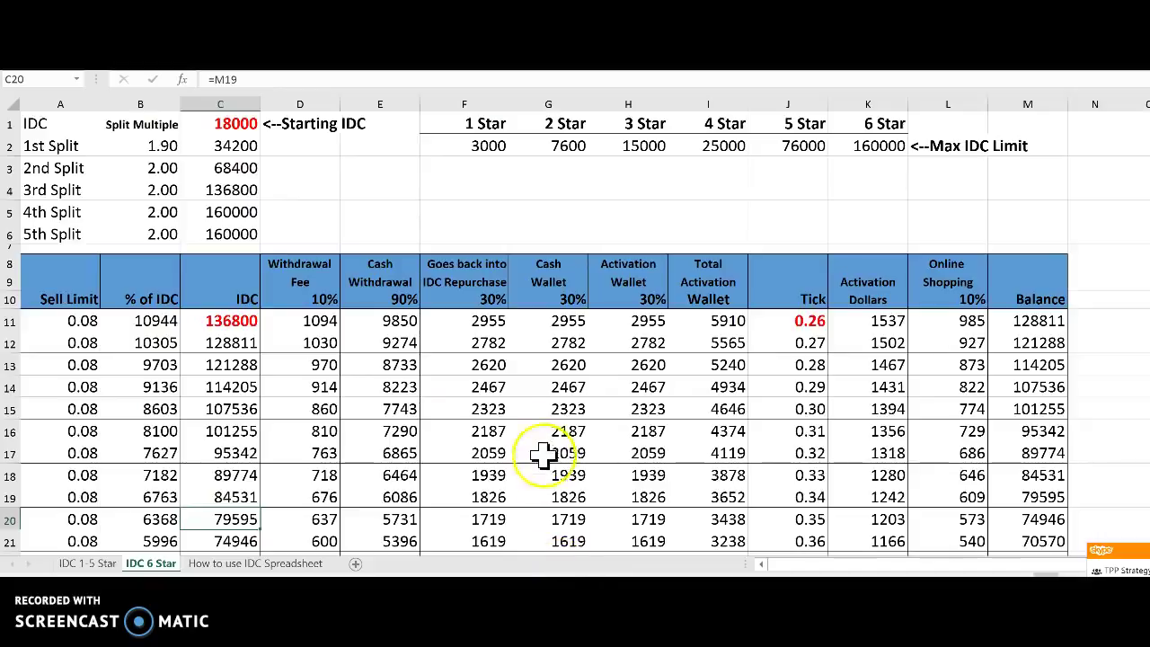
scroll(544, 440, "down", 1)
scroll(544, 431, "down", 2)
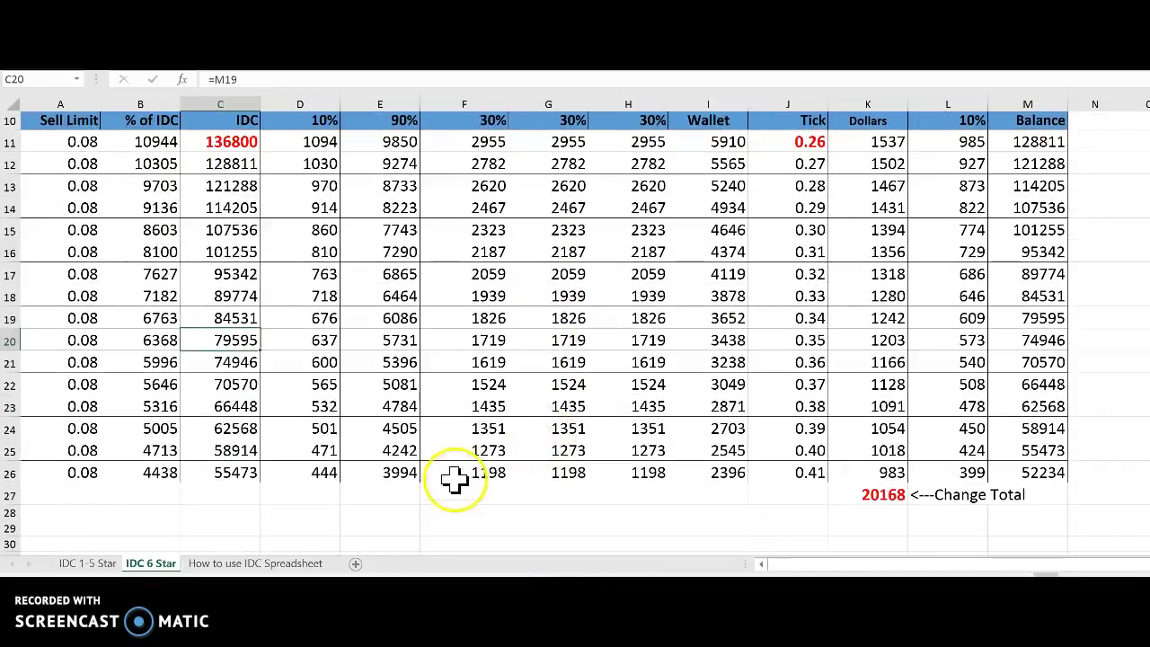
left_click(808, 147)
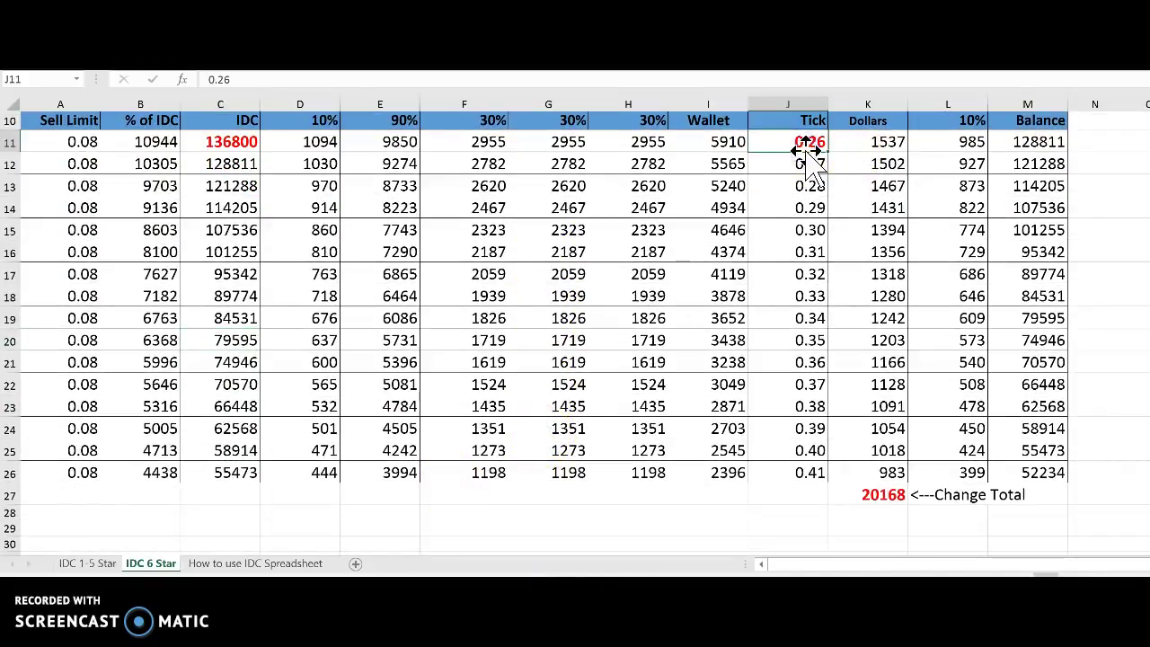
type(".20")
key("Return")
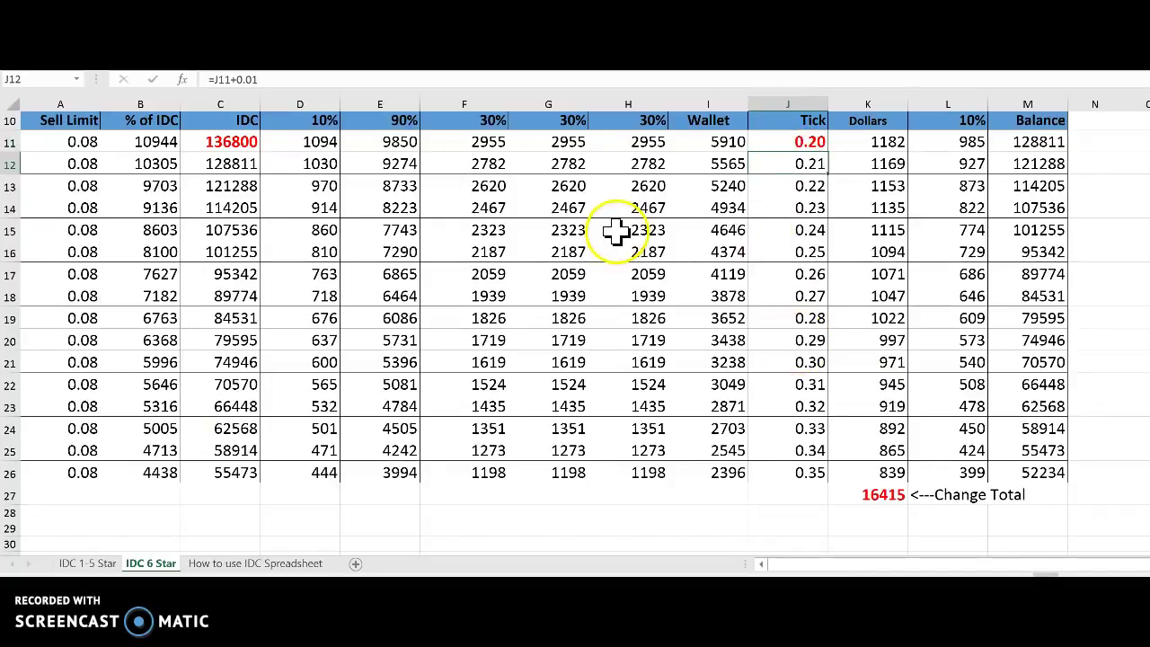
left_click(884, 495)
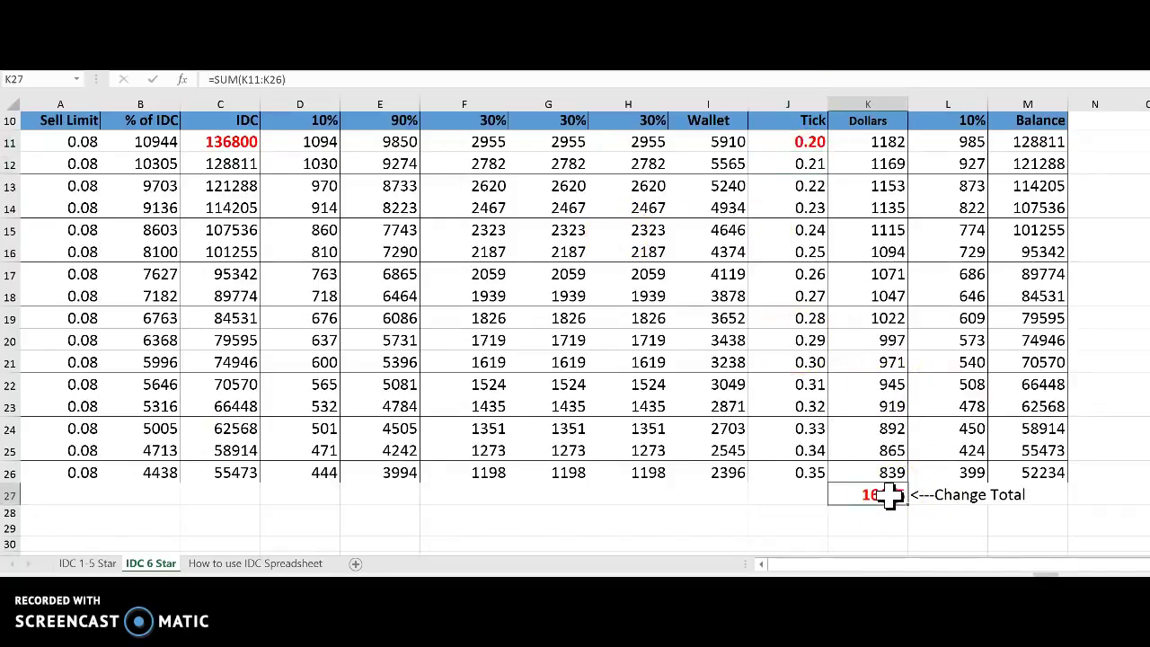
scroll(529, 351, "up", 3)
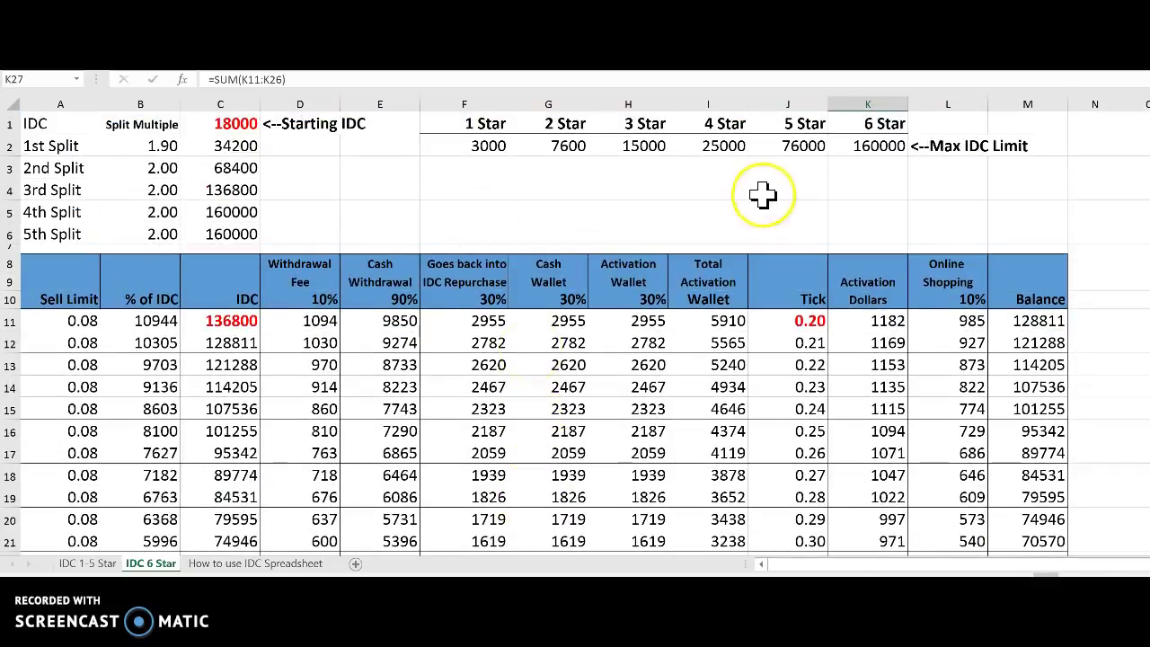
Examine the IDC per Tick table on the How to use IDC Spreadsheet sheet, including the 5 Star IDC at tick 0.25 and the 0.20 tick
left_click(73, 565)
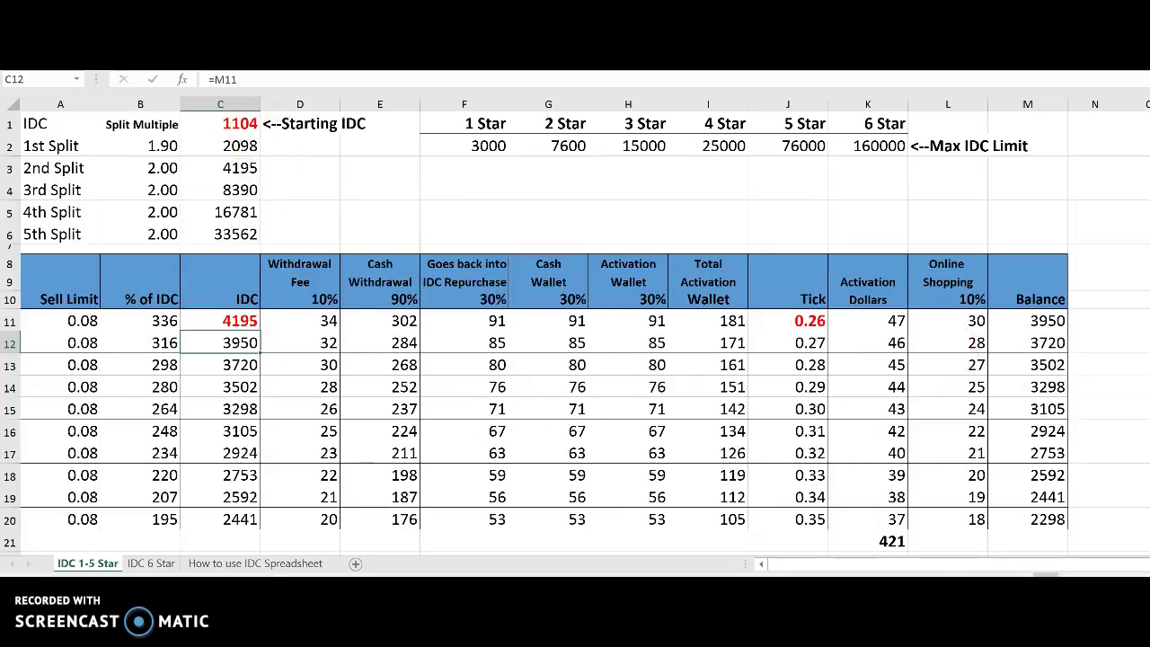
left_click(268, 565)
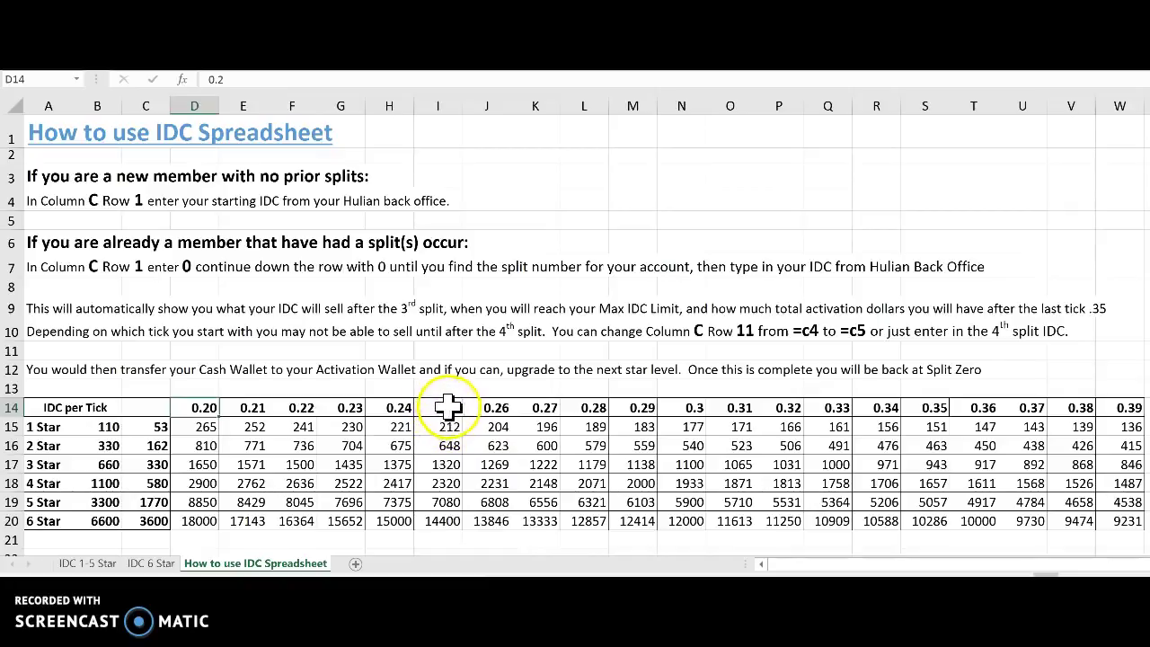
left_click(446, 503)
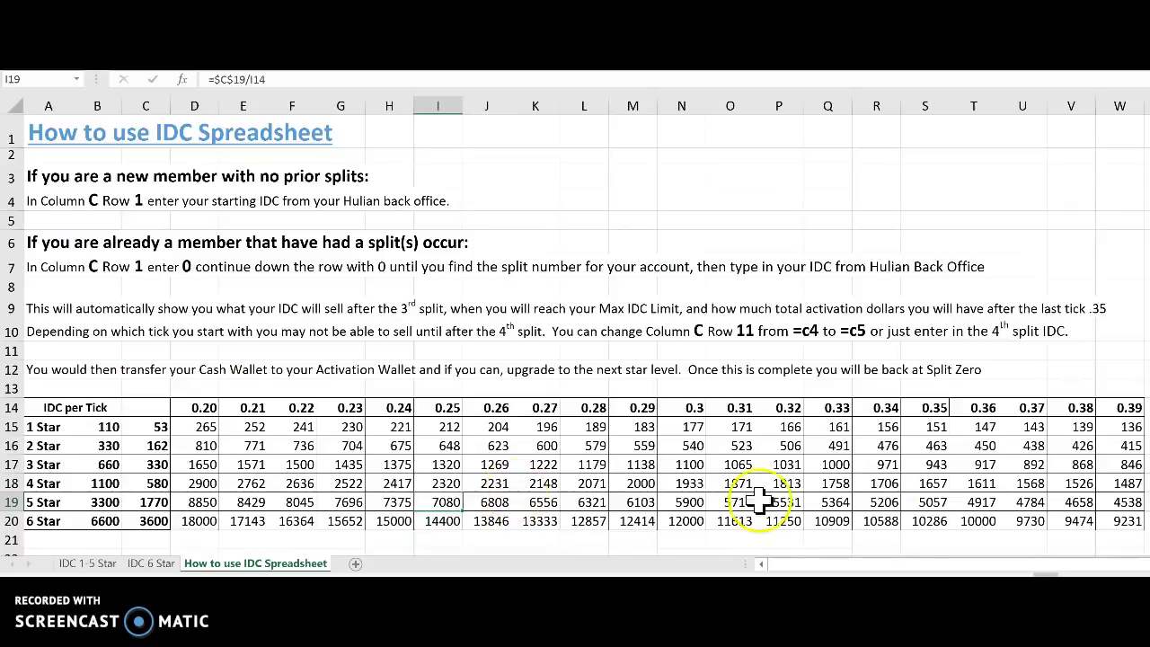
left_click(201, 407)
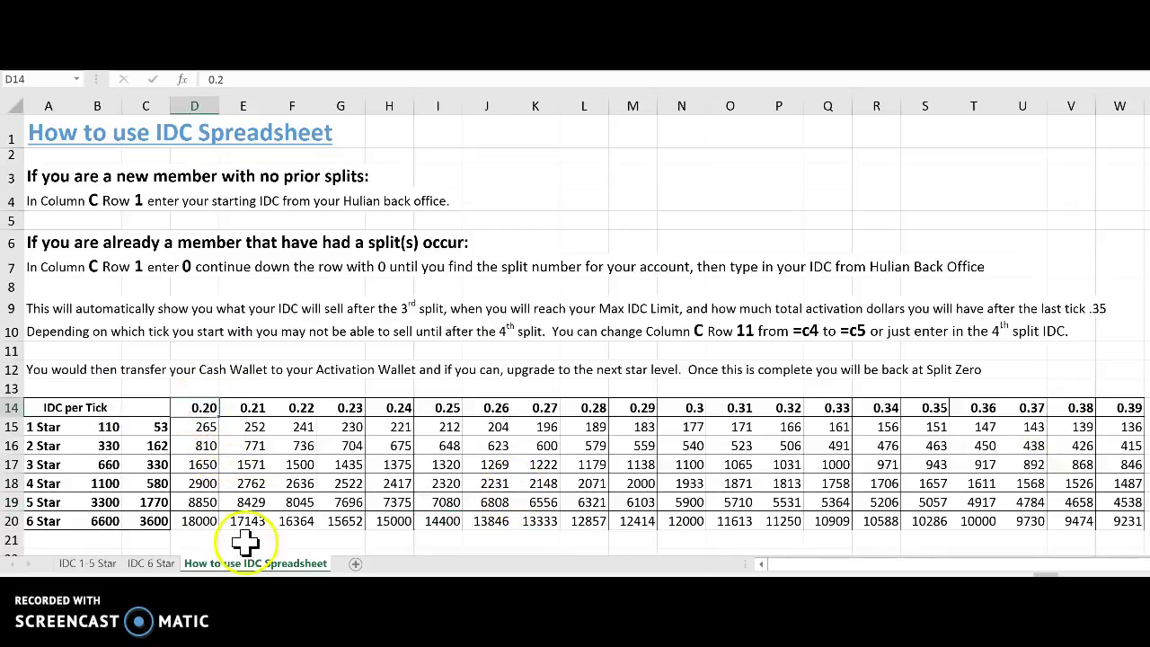
On the IDC 1-5 Star sheet, reset the starting IDC to 0 and enter 504 for the 1st Split
left_click(107, 563)
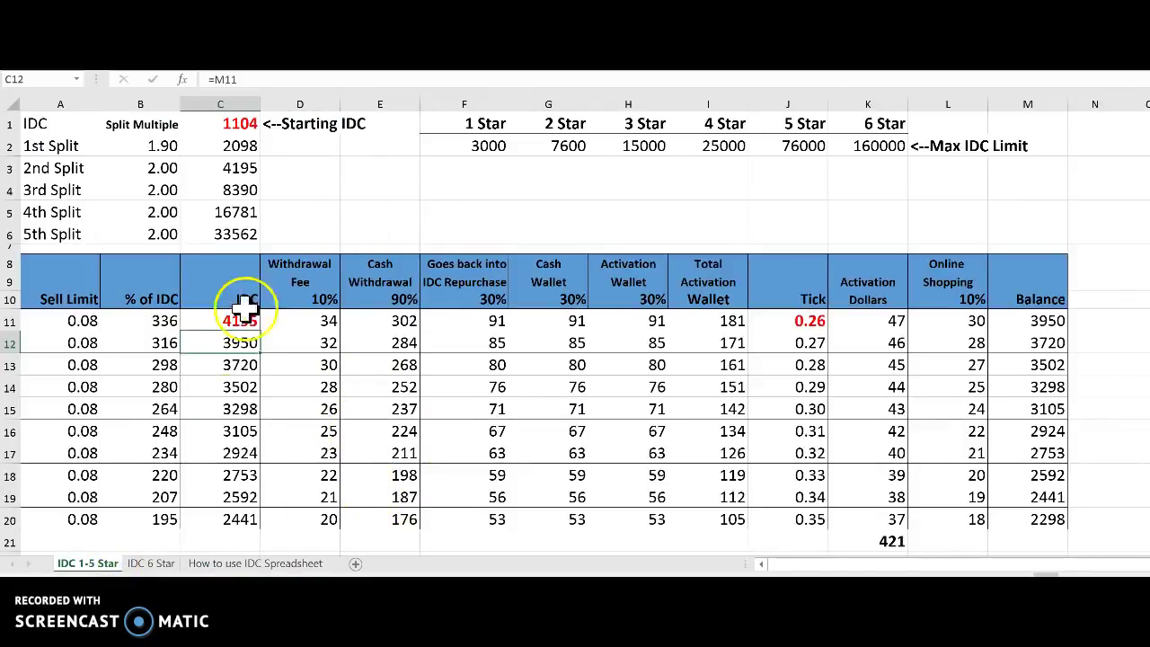
left_click(234, 123)
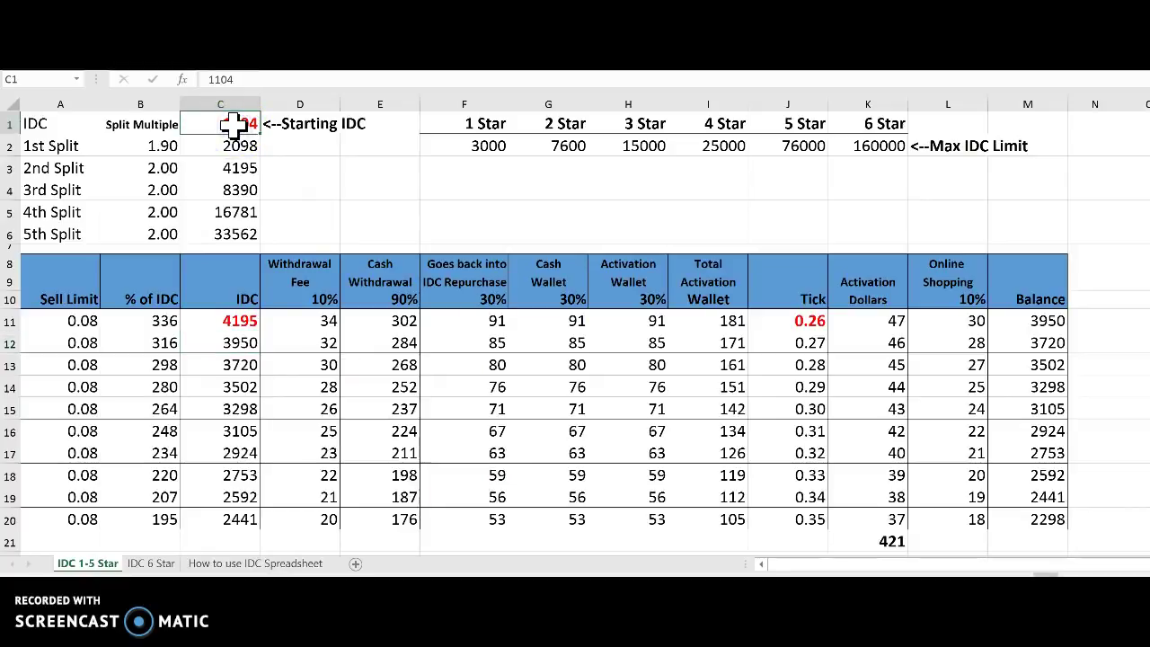
type("0")
key("ctrl+Return")
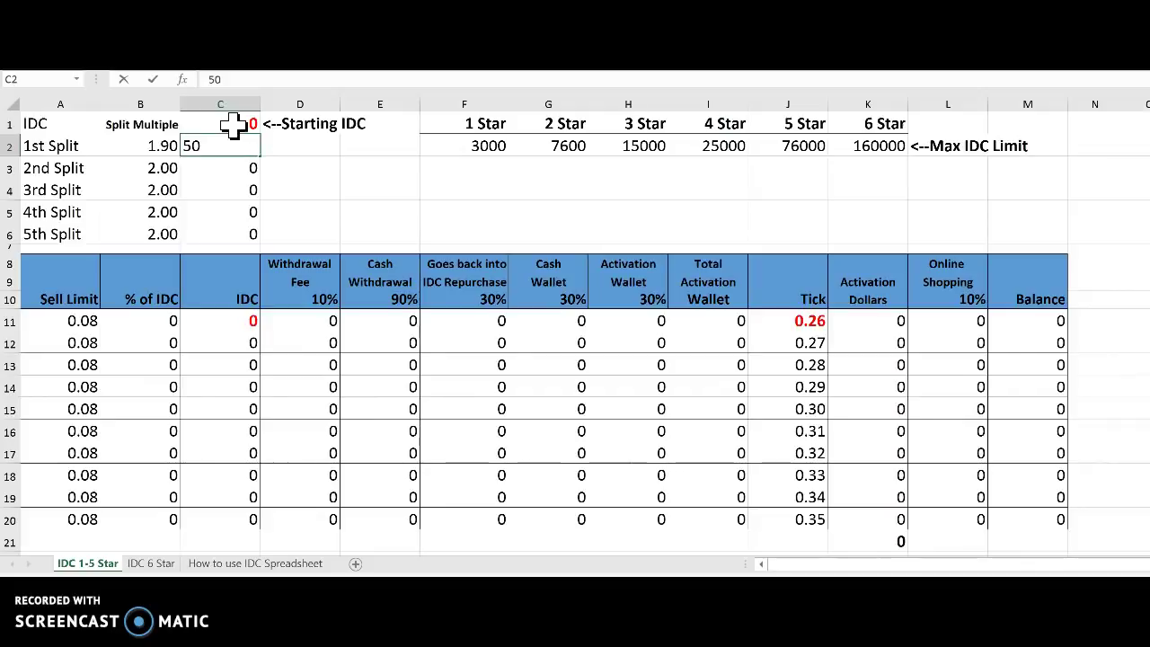
key("Return")
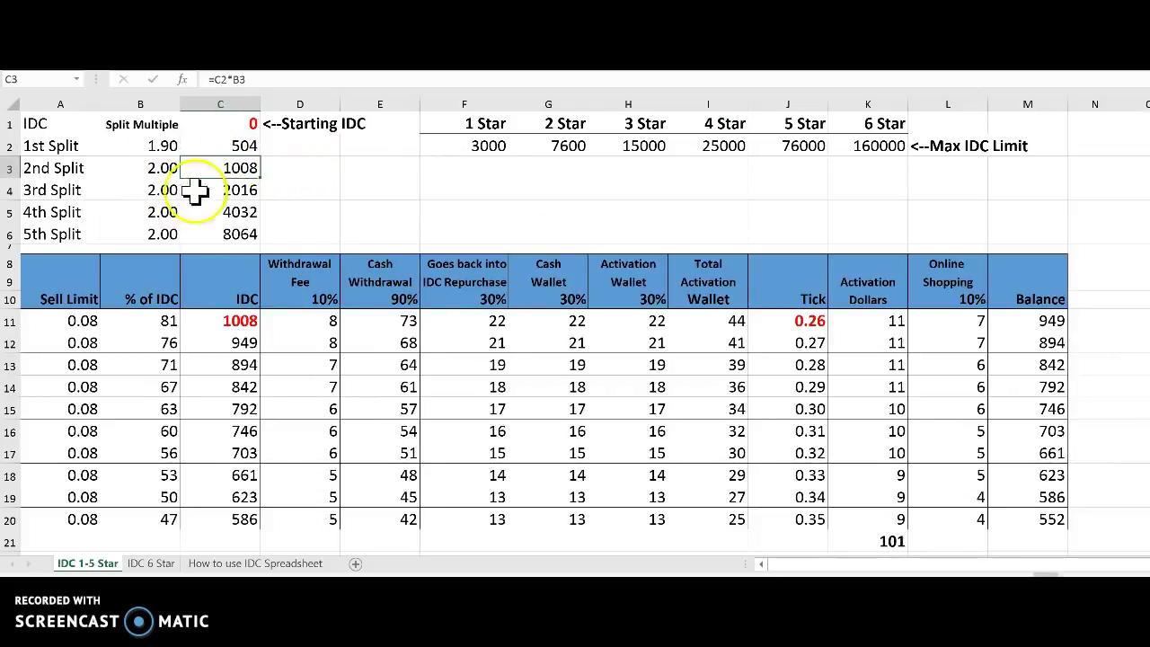
Change the formula in C11 to =C4 so the table starts from the 3rd Split
double_click(232, 321)
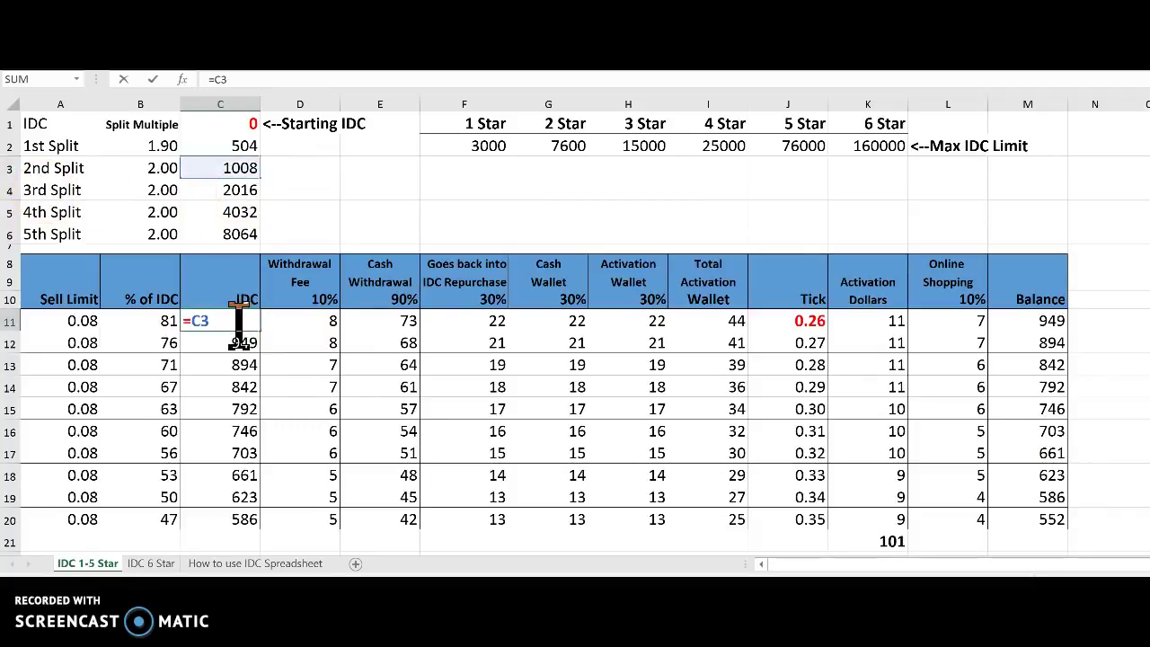
key("BackSpace")
type("4")
key("Return")
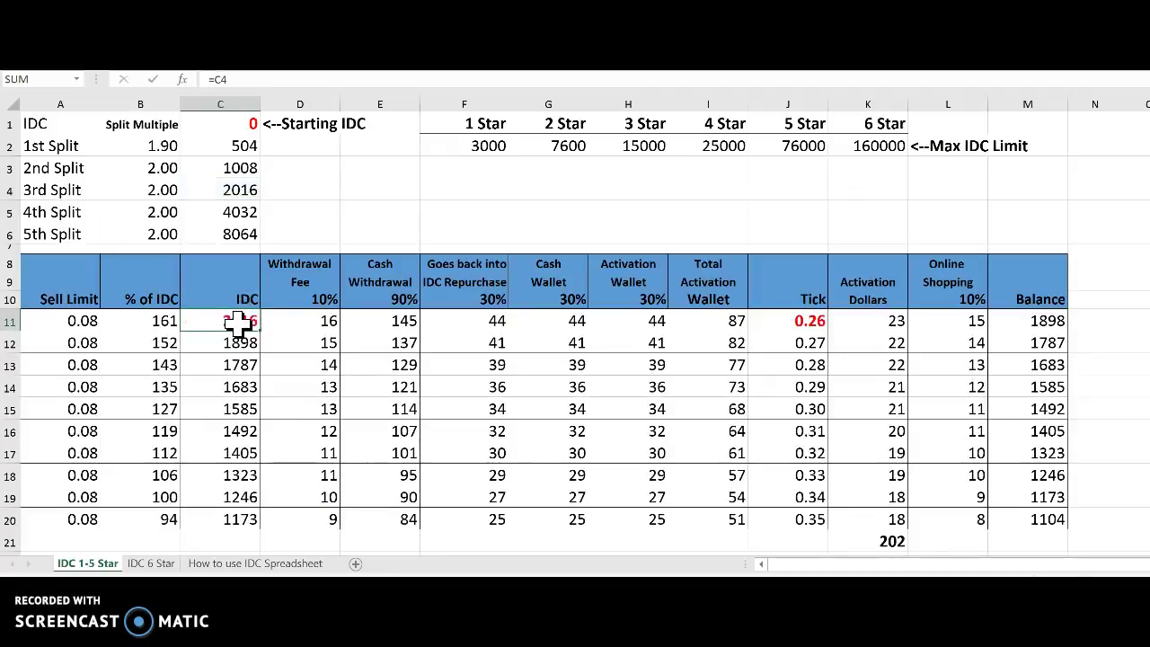